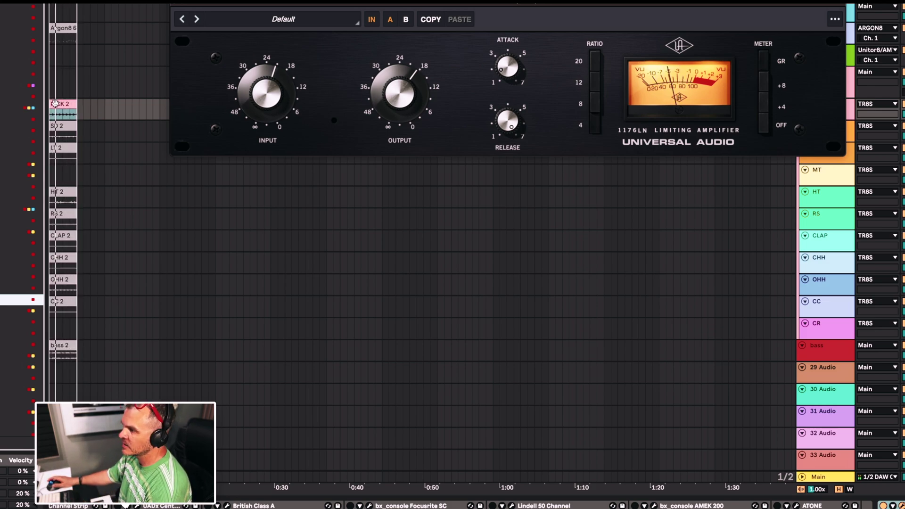
# - Close the 1176 compressor window and set the KICK 2 clip's warp mode to Beats, preserving transients with the transient loop off
pyautogui.press('z')
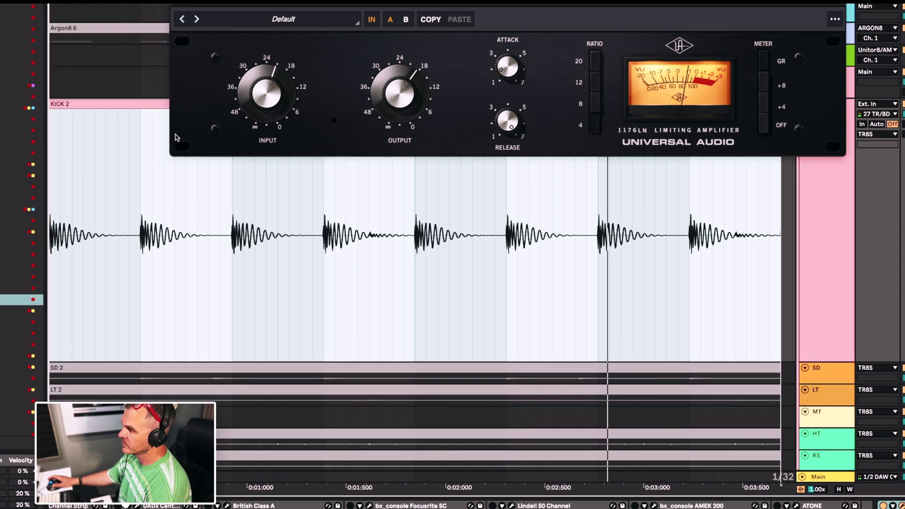
pyautogui.click(191, 3)
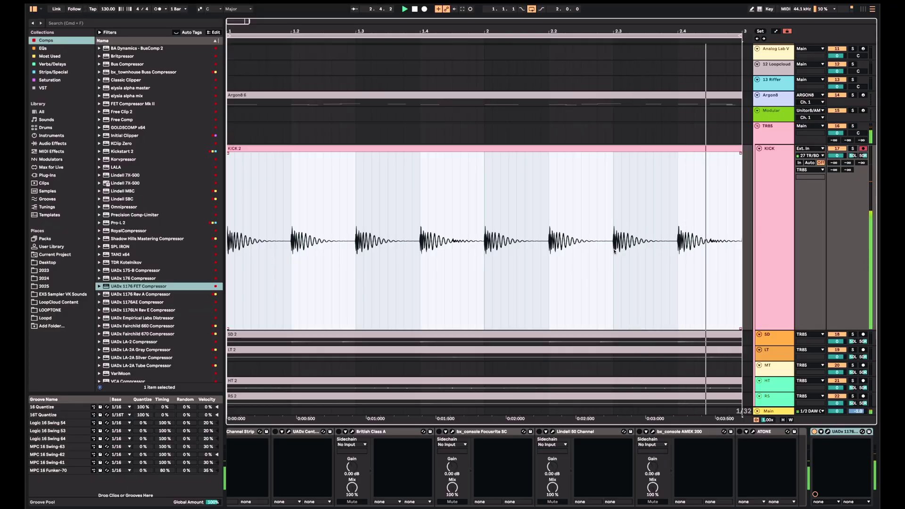
pyautogui.click(443, 150)
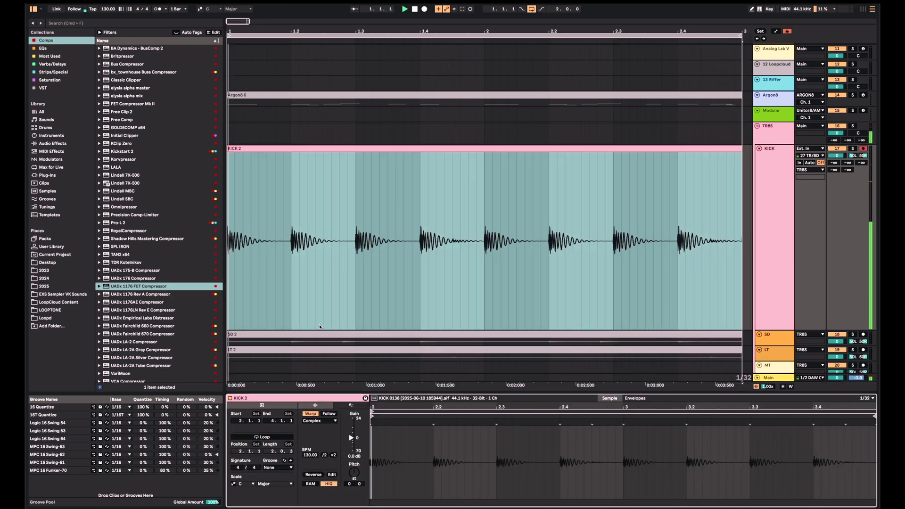
pyautogui.click(318, 422)
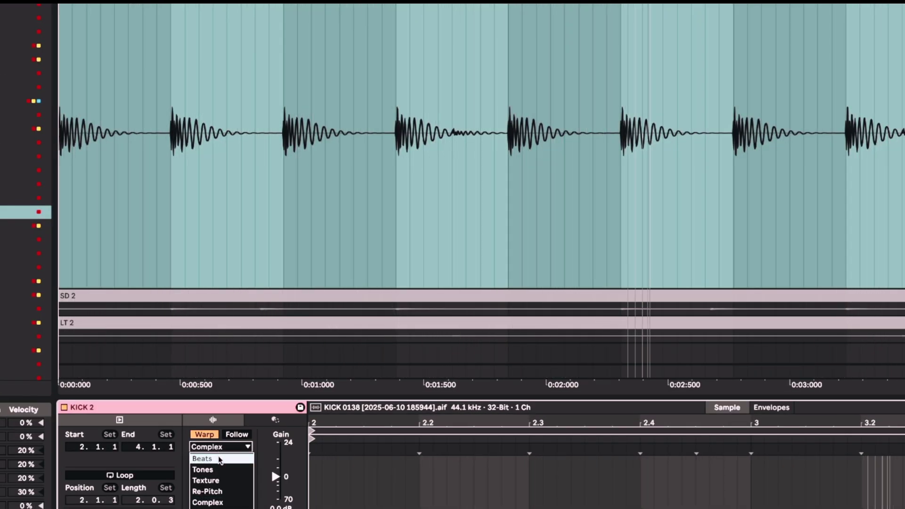
pyautogui.click(219, 458)
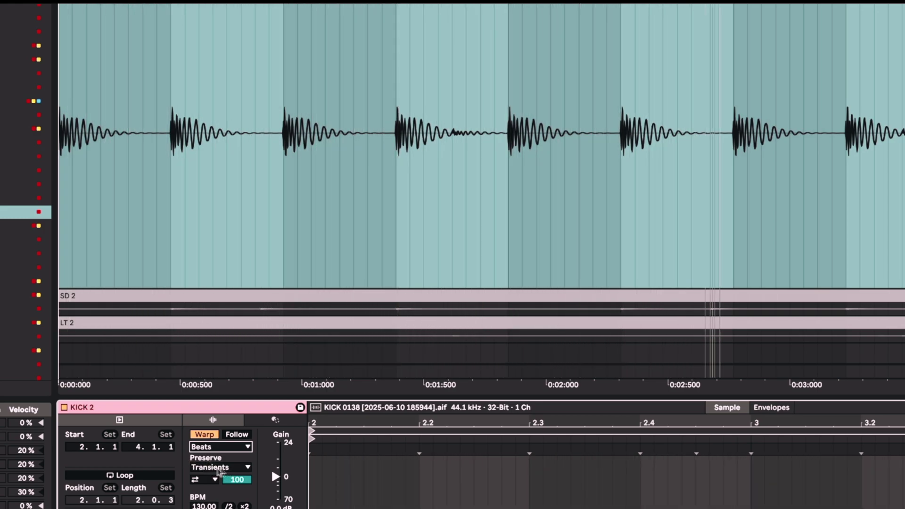
pyautogui.click(214, 479)
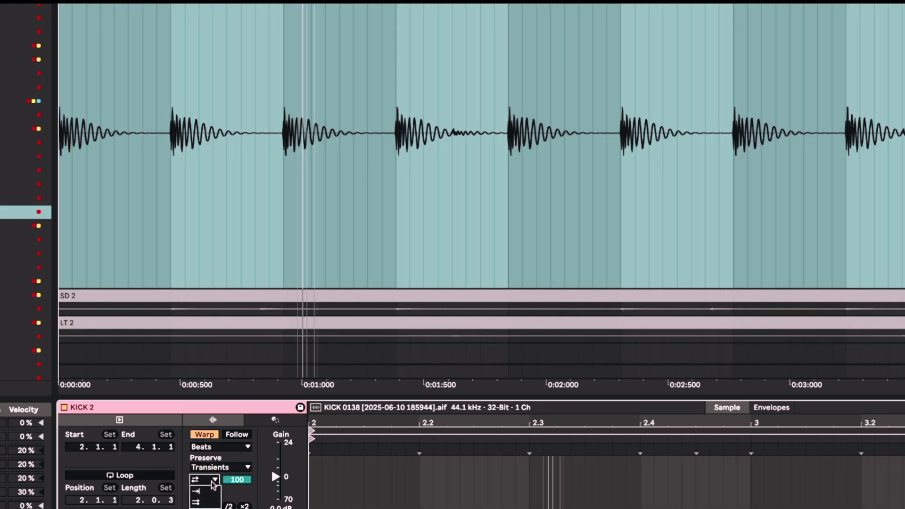
pyautogui.click(211, 490)
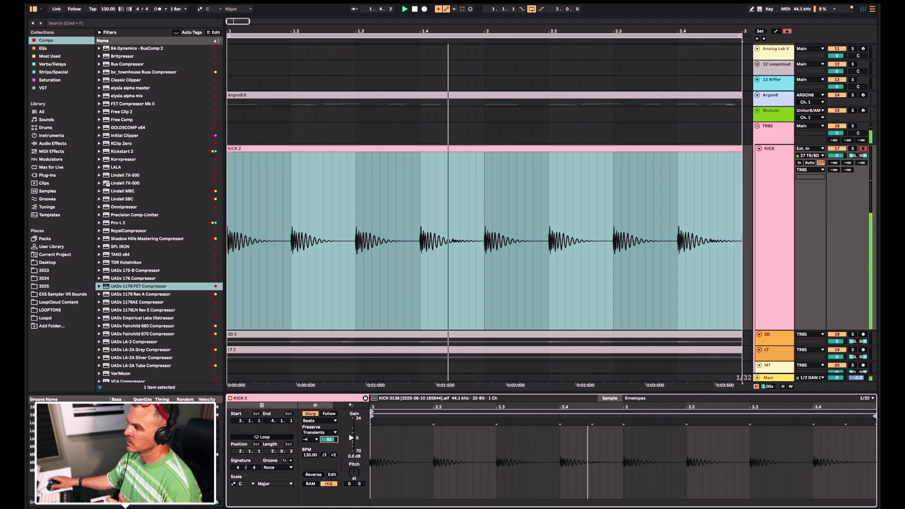
# - Shorten the KICK 2 clip's tail by setting its transient envelope to 70
pyautogui.moveTo(329, 439); pyautogui.dragTo(329, 446)
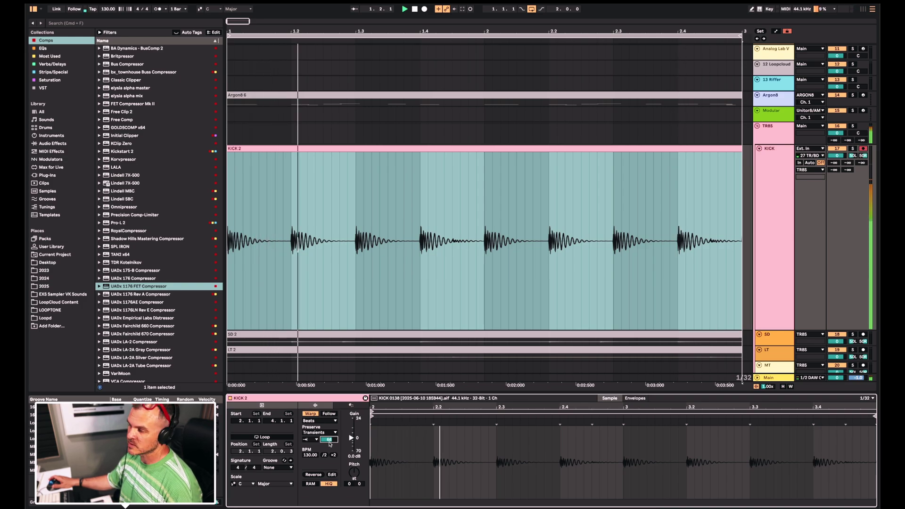
pyautogui.moveTo(329, 443); pyautogui.dragTo(330, 442)
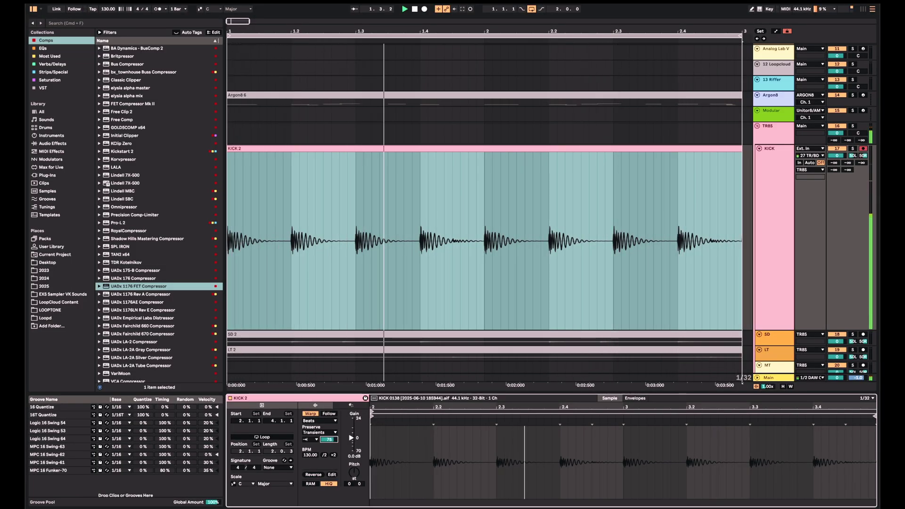
pyautogui.press('Down')
pyautogui.press('Down')
pyautogui.press('Down')
pyautogui.press('Down')
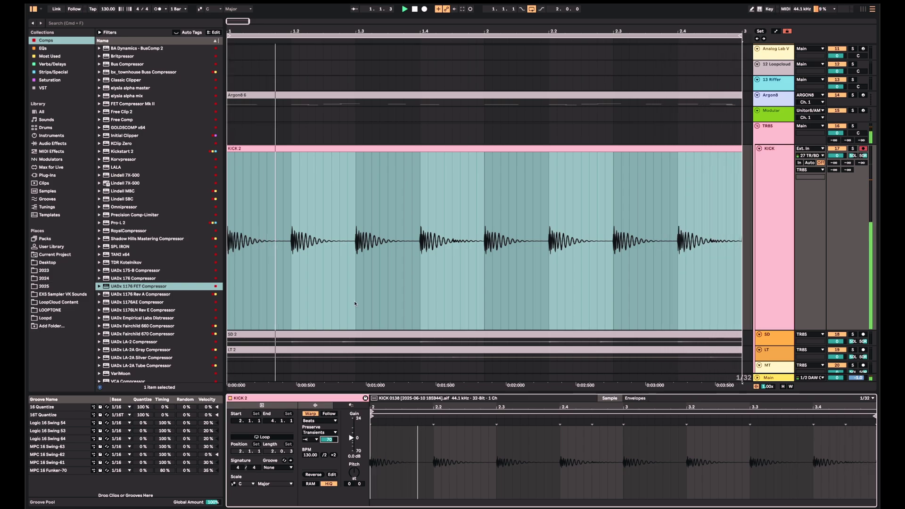
# - Select and activate the bass 2 clip, and show the bass track's device chain
pyautogui.press('x')
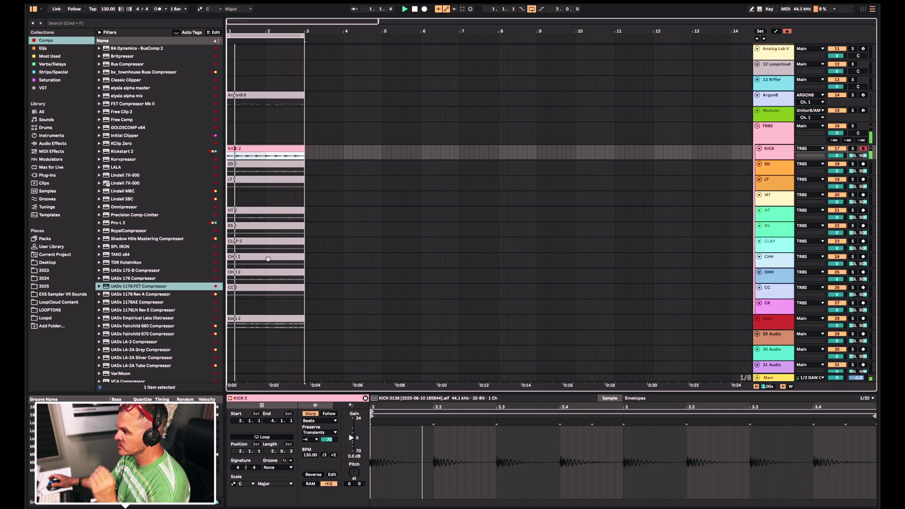
pyautogui.click(258, 320)
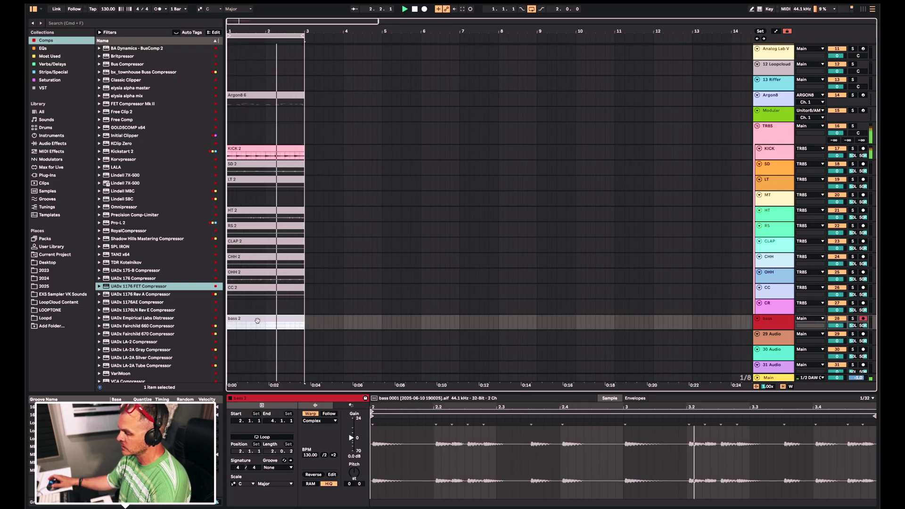
pyautogui.click(258, 320)
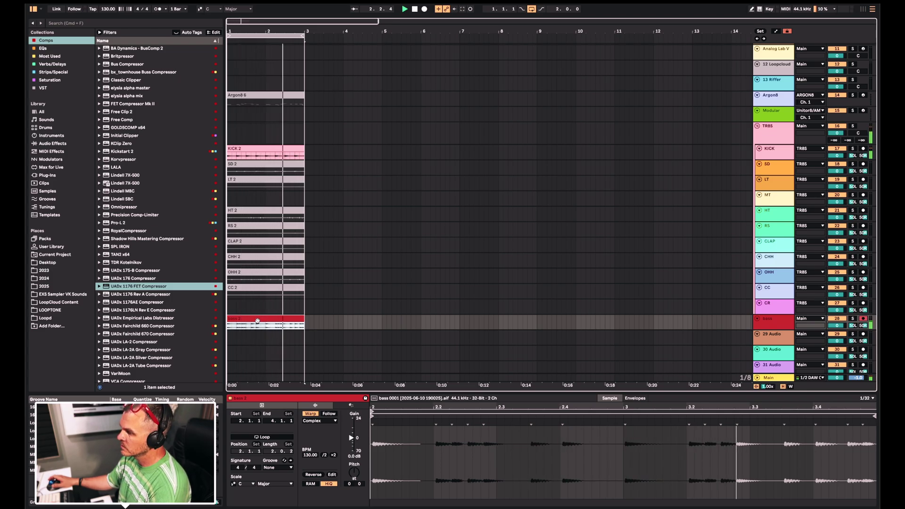
pyautogui.hotkey('shift', 'Tab')
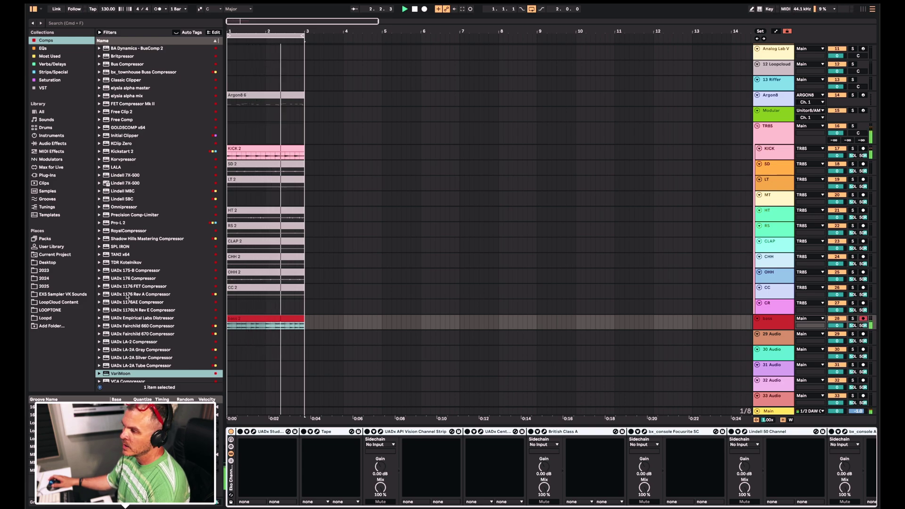
# - Try the UADx LA-2 Compressor on the bass track, adjusting its peak reduction, and delete it
pyautogui.click(146, 342)
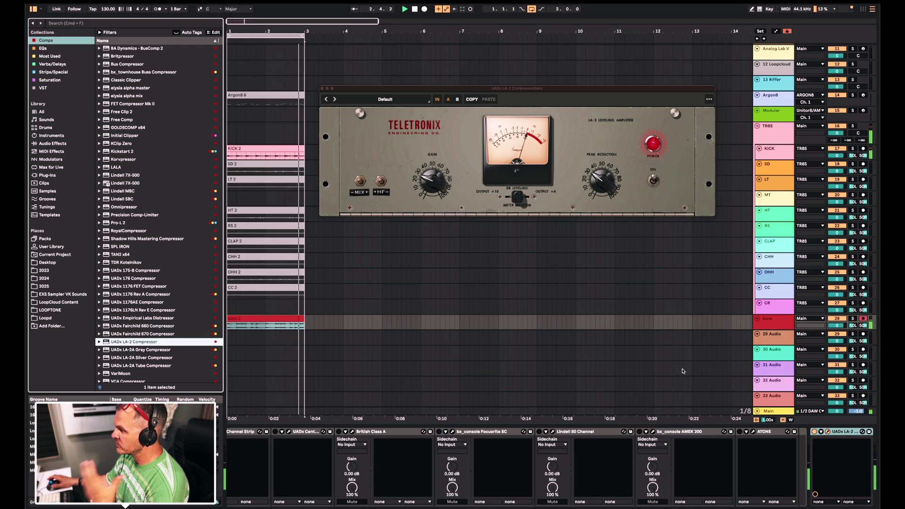
pyautogui.click(589, 204)
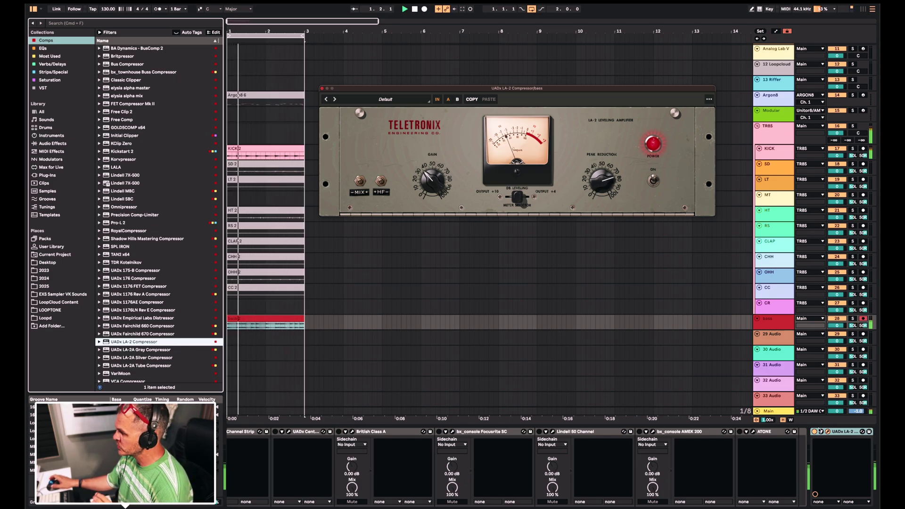
pyautogui.click(838, 435)
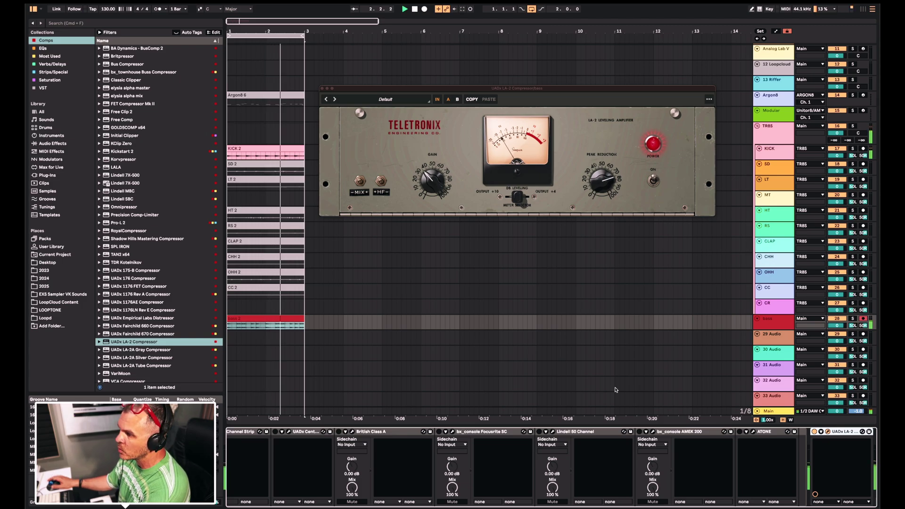
pyautogui.press('Delete')
# - Load the UADx LA-2A Silver Compressor on the bass track and adjust its peak reduction
pyautogui.click(139, 358)
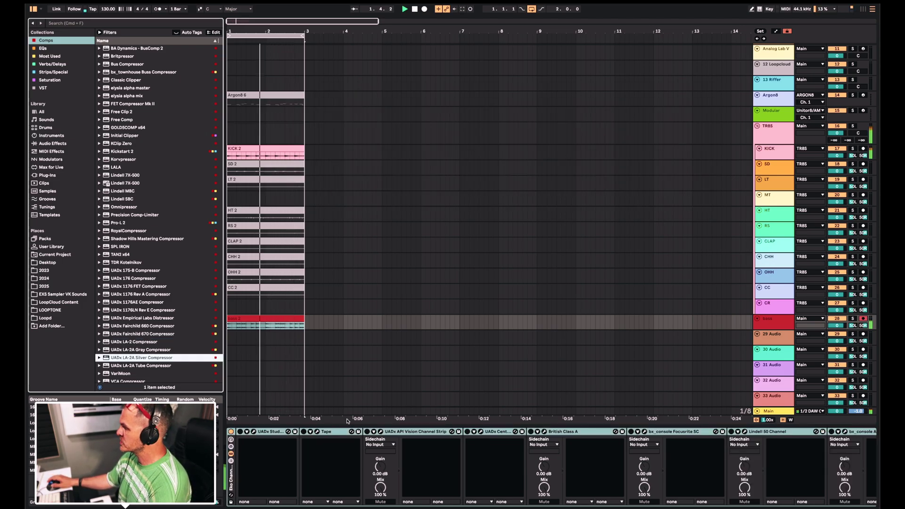
pyautogui.press('Return')
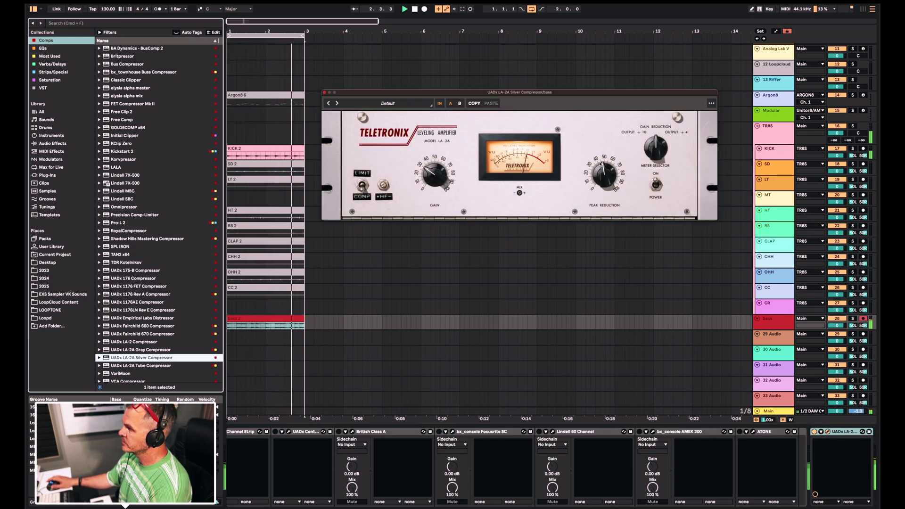
pyautogui.moveTo(603, 166); pyautogui.dragTo(601, 161)
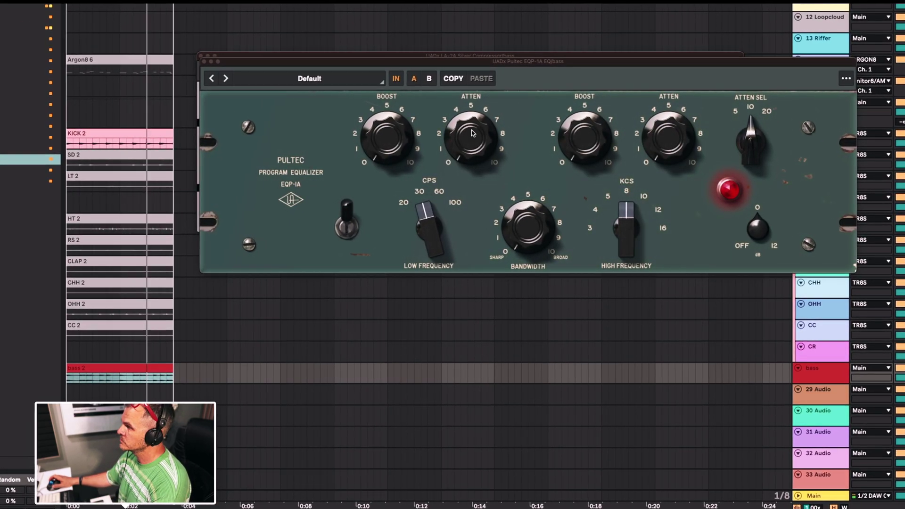
# - Set the low frequency of the bass track's Pultec EQP-1A EQ to 60 CPS and close both plug-in windows
pyautogui.moveTo(462, 59); pyautogui.dragTo(408, 173)
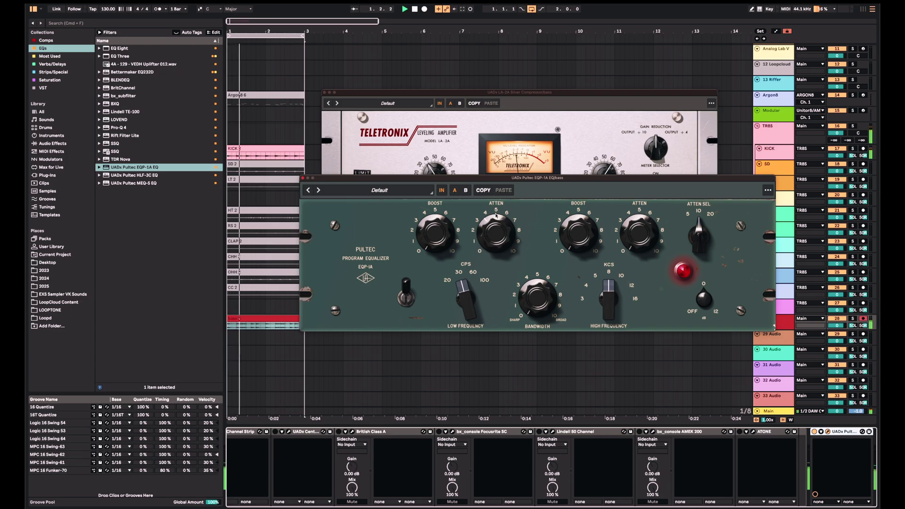
pyautogui.click(467, 296)
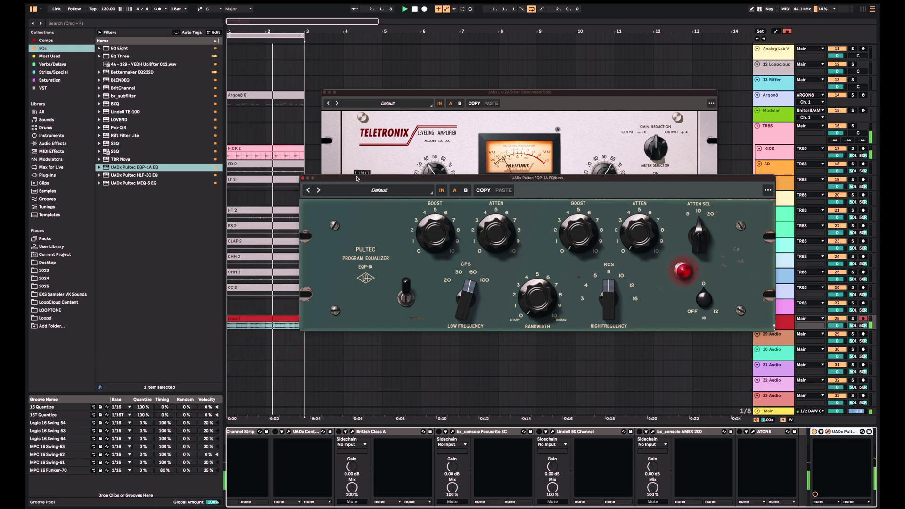
pyautogui.click(303, 178)
pyautogui.click(323, 93)
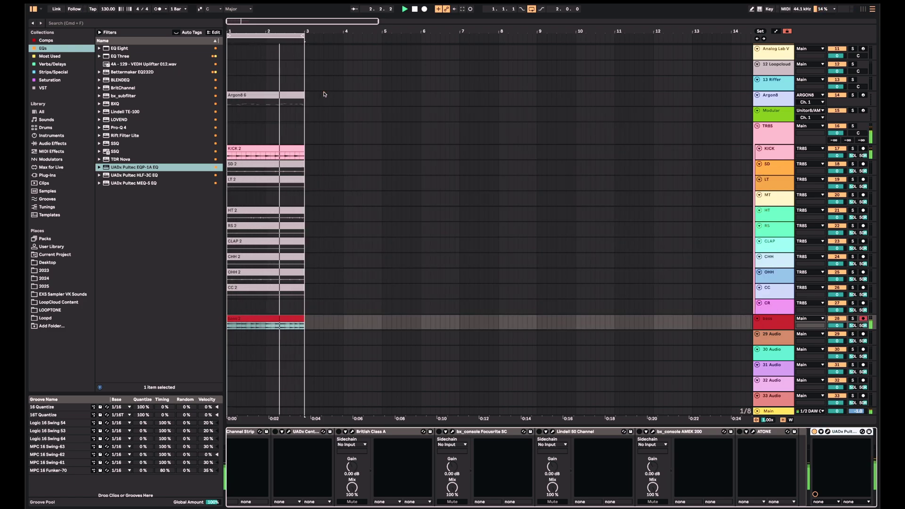
# - Insert EQ Eight before the 1176 compressor on the KICK track and move its low-cut filter to 21.1 Hz
pyautogui.click(248, 148)
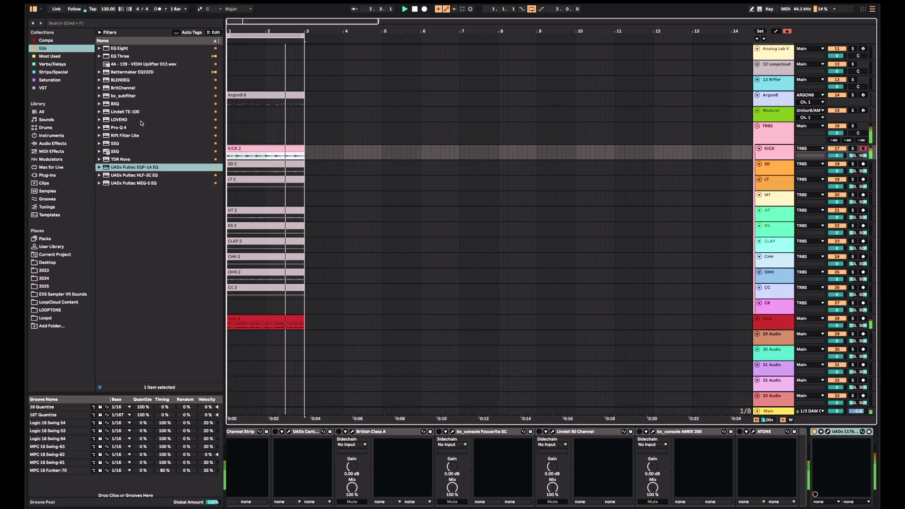
pyautogui.click(123, 48)
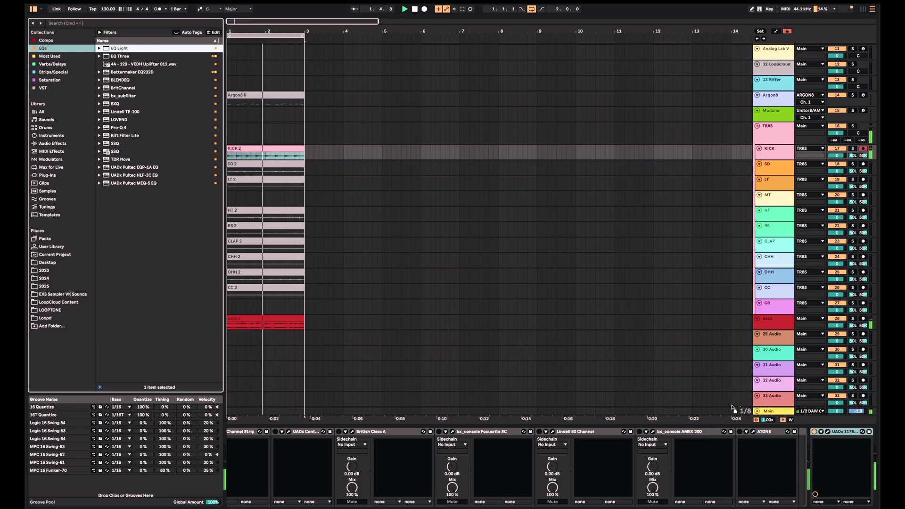
pyautogui.scroll(-1, 524, 348)
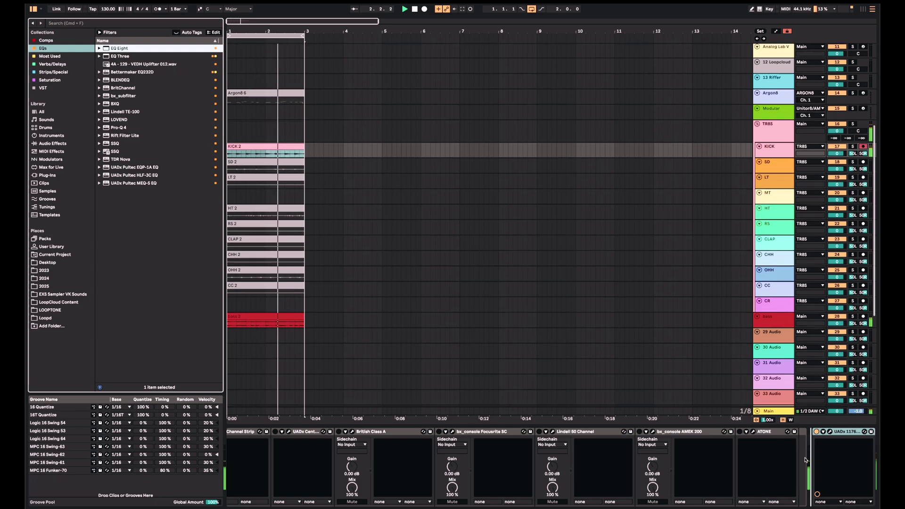
pyautogui.moveTo(805, 459); pyautogui.dragTo(803, 460)
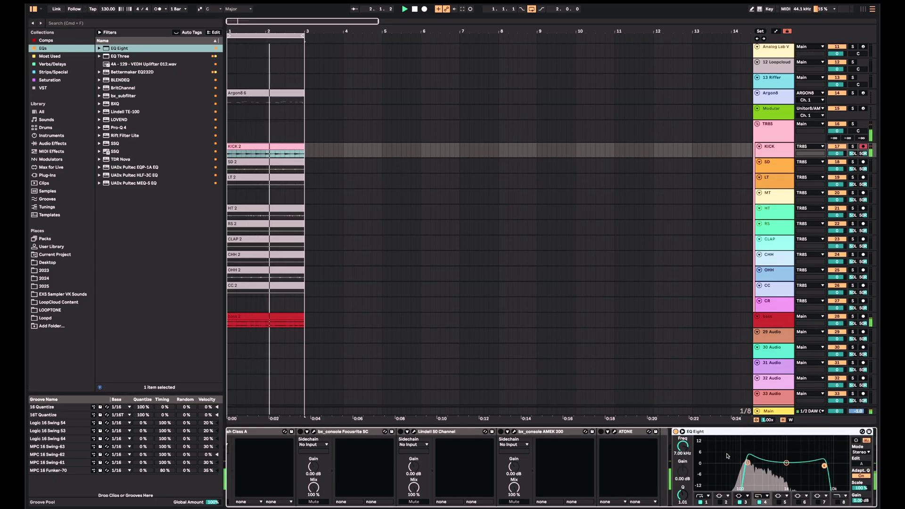
pyautogui.moveTo(750, 466); pyautogui.dragTo(710, 467)
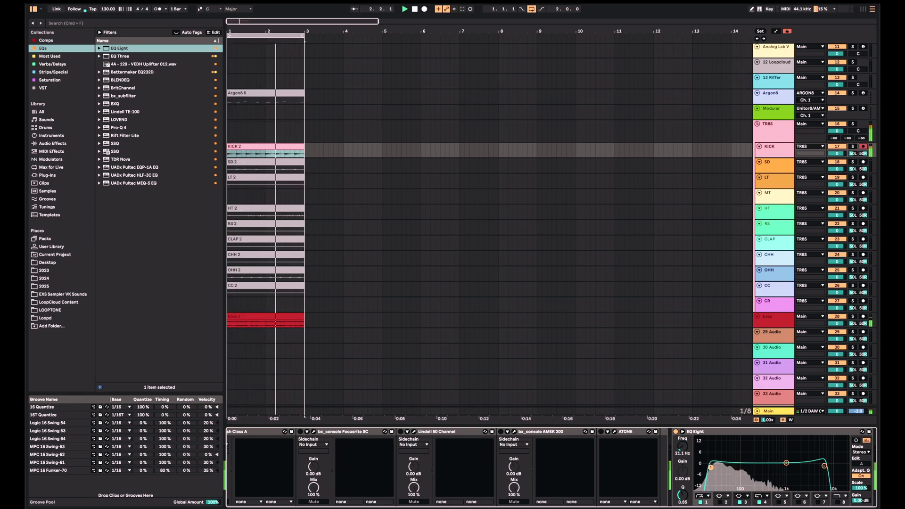
pyautogui.moveTo(846, 463); pyautogui.dragTo(846, 468)
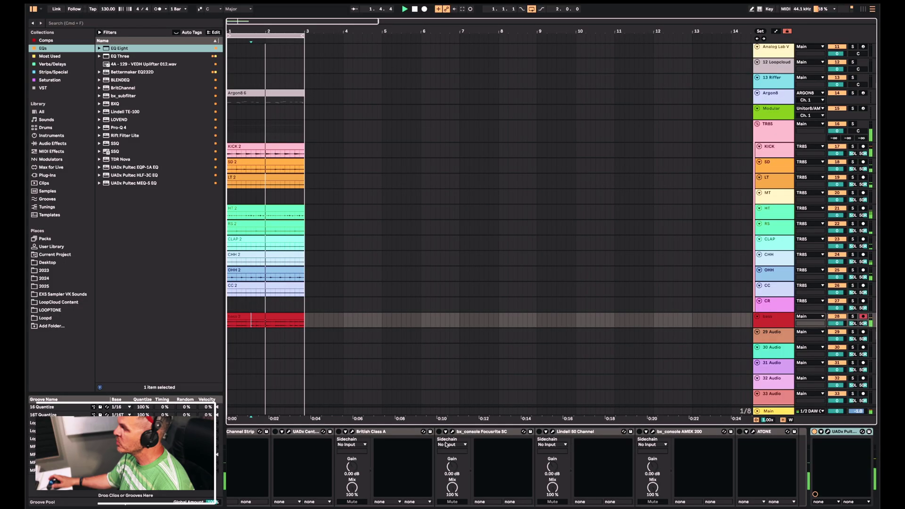
# - Reopen the bass track's Pultec EQP-1A EQ and adjust its low-frequency attenuation
pyautogui.click(827, 431)
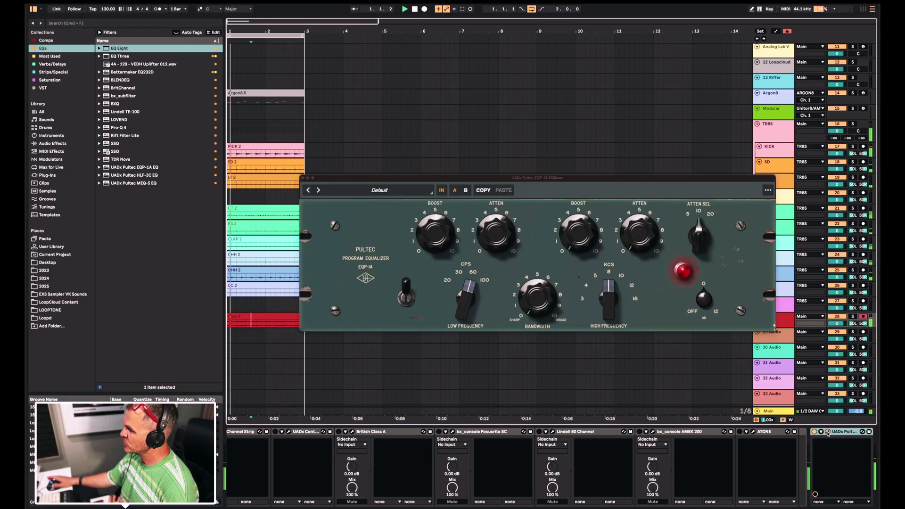
pyautogui.click(505, 244)
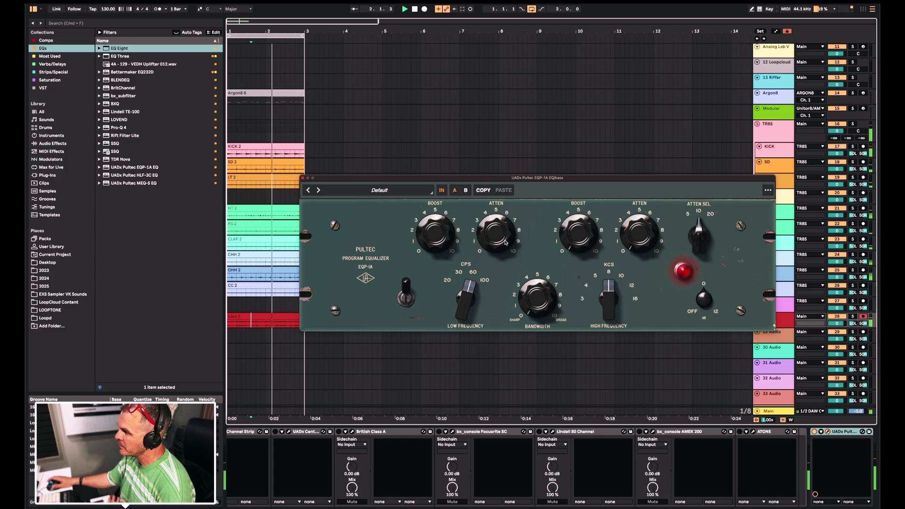